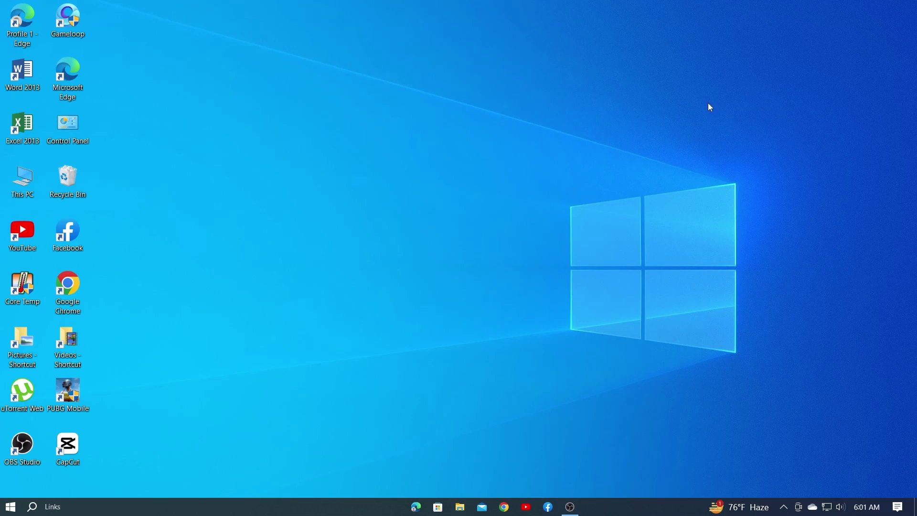
- Refresh the desktop and launch Chrome, ready to search Google
{"action": "right_click", "coordinate": [571, 155]}
{"action": "left_click", "coordinate": [575, 188]}
{"action": "left_click", "coordinate": [504, 507]}
{"action": "left_click", "coordinate": [434, 255]}
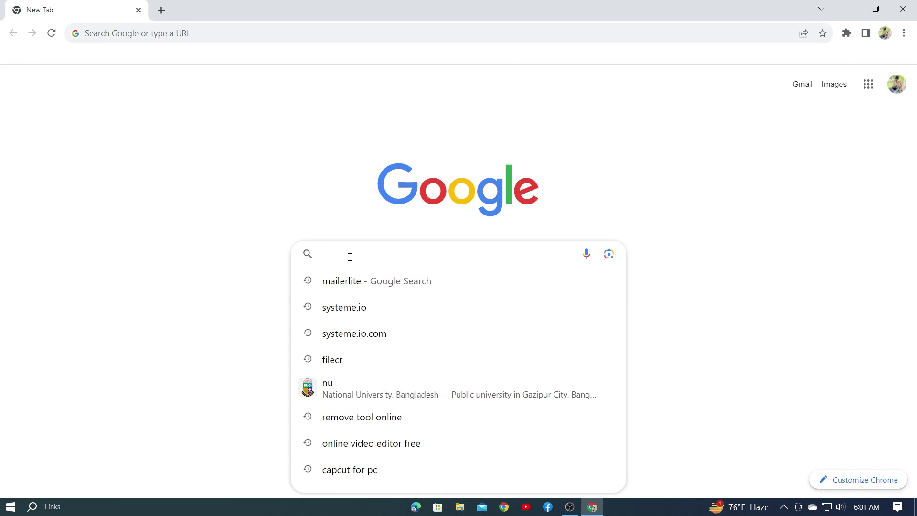
{"action": "type", "text": "ma"}
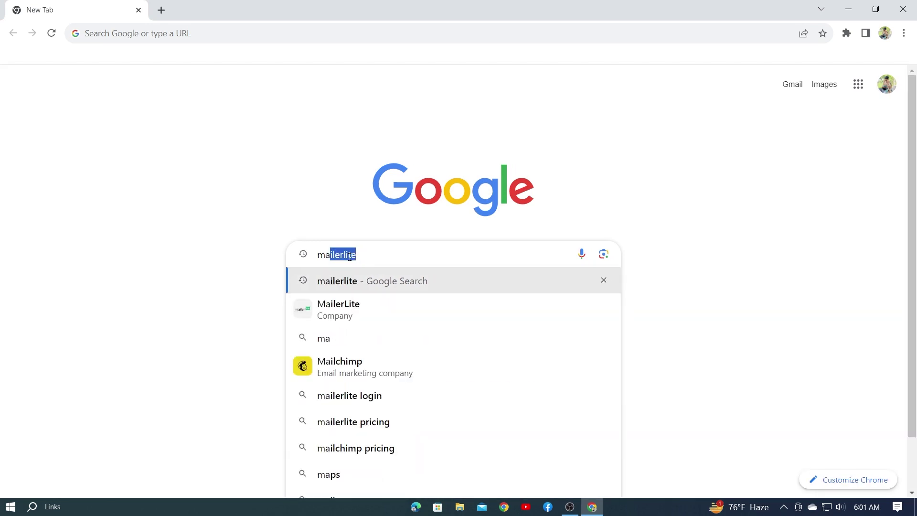
{"action": "type", "text": "ile"}
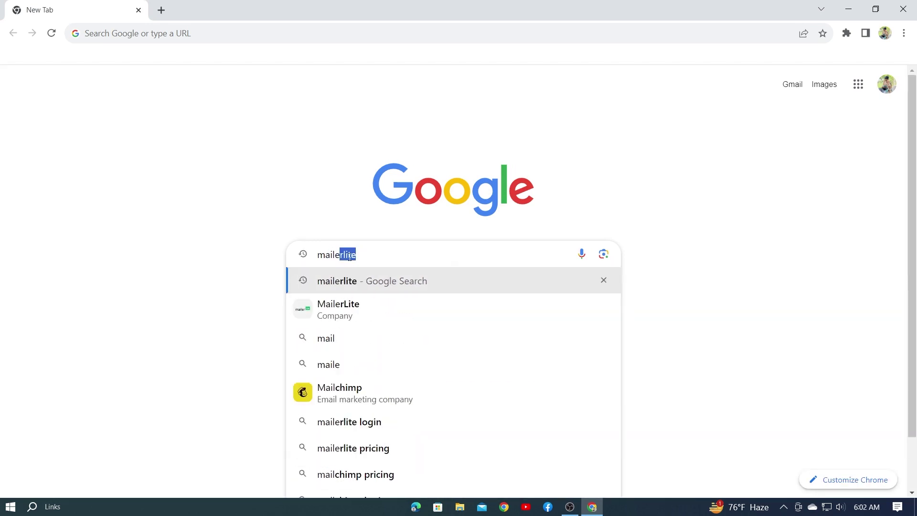
{"action": "type", "text": "rki"}
- Search Google for mailerlite and open the official MailerLite website
{"action": "key", "text": "BackSpace"}
{"action": "key", "text": "BackSpace"}
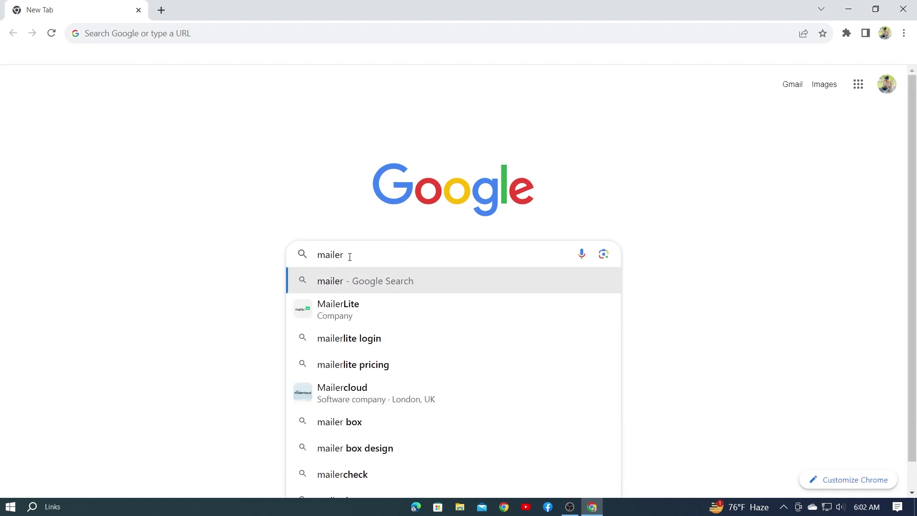
{"action": "type", "text": "lite"}
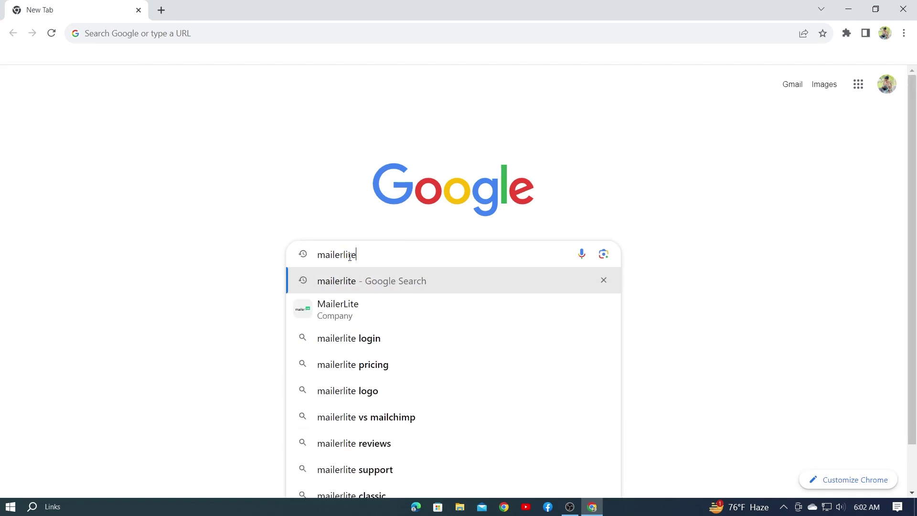
{"action": "key", "text": "Return"}
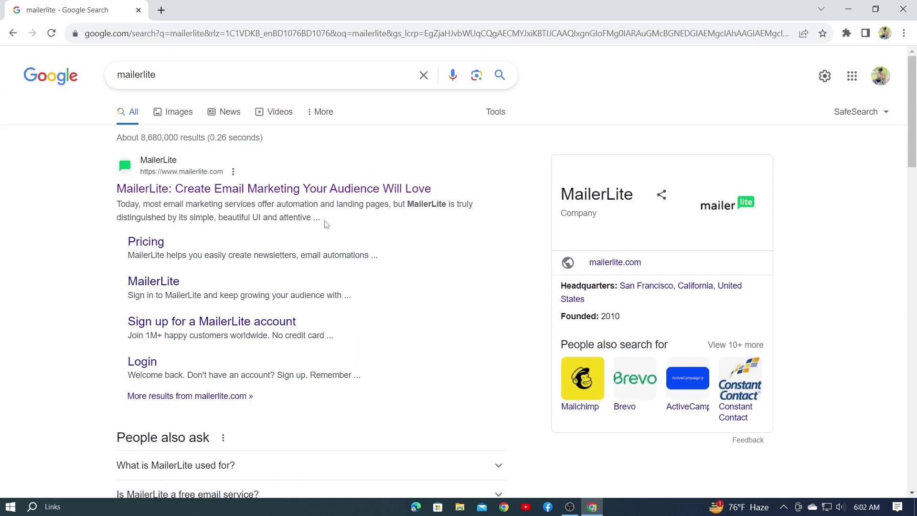
{"action": "left_click_drag", "start_coordinate": [103, 190], "coordinate": [445, 195]}
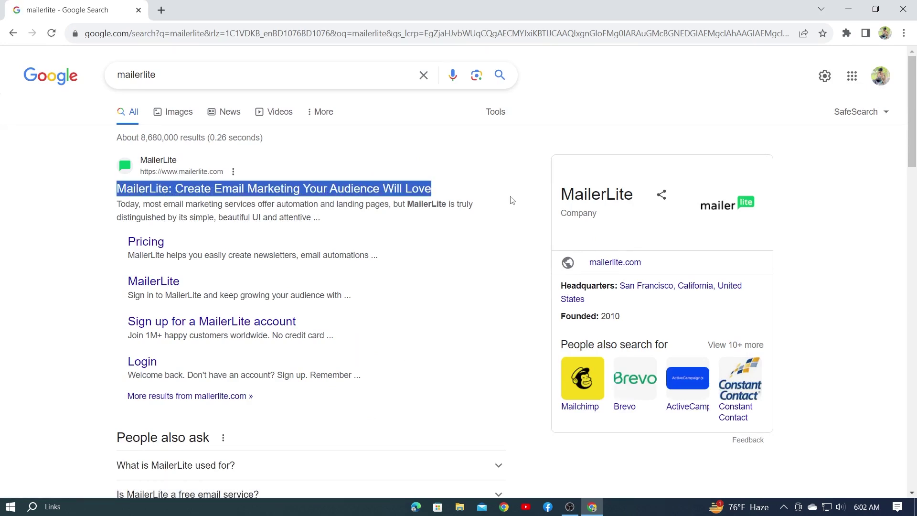
{"action": "left_click", "coordinate": [315, 195]}
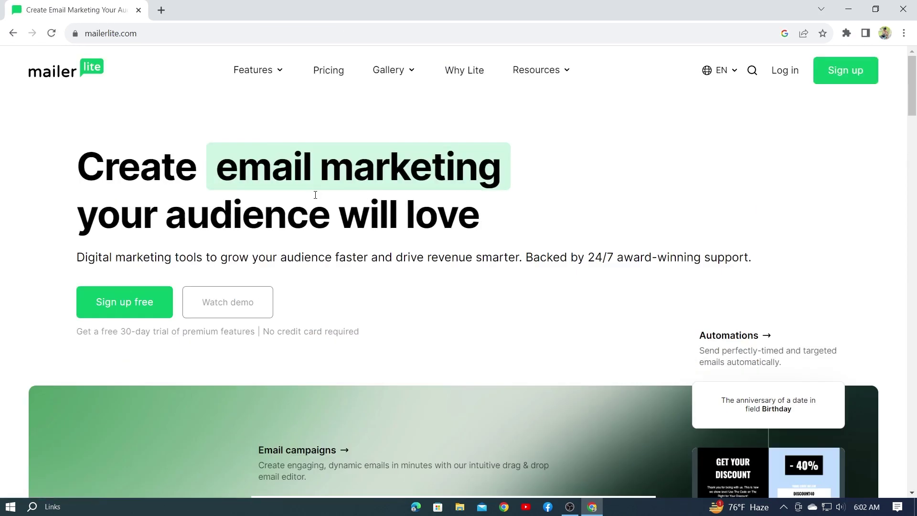
{"action": "scroll", "coordinate": [239, 235], "scroll_direction": "down", "scroll_amount": 2}
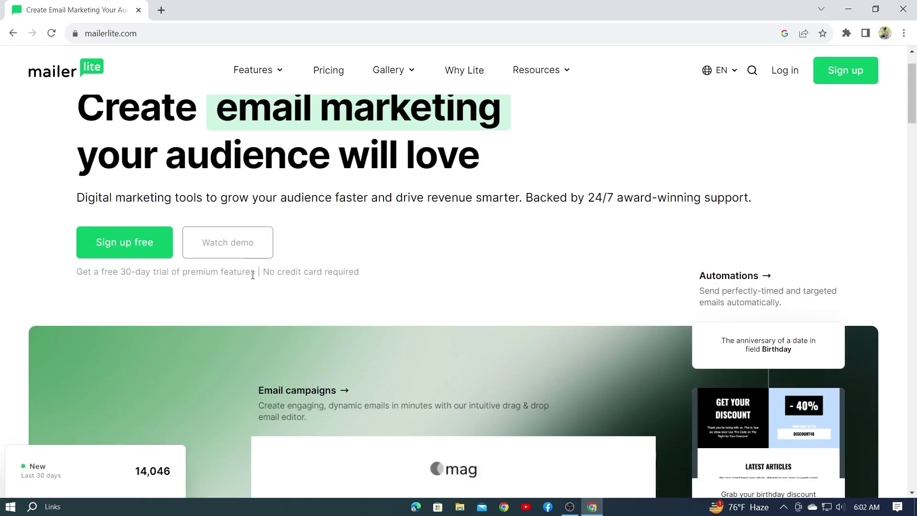
{"action": "scroll", "coordinate": [409, 216], "scroll_direction": "down", "scroll_amount": 4}
{"action": "scroll", "coordinate": [429, 213], "scroll_direction": "down", "scroll_amount": 2}
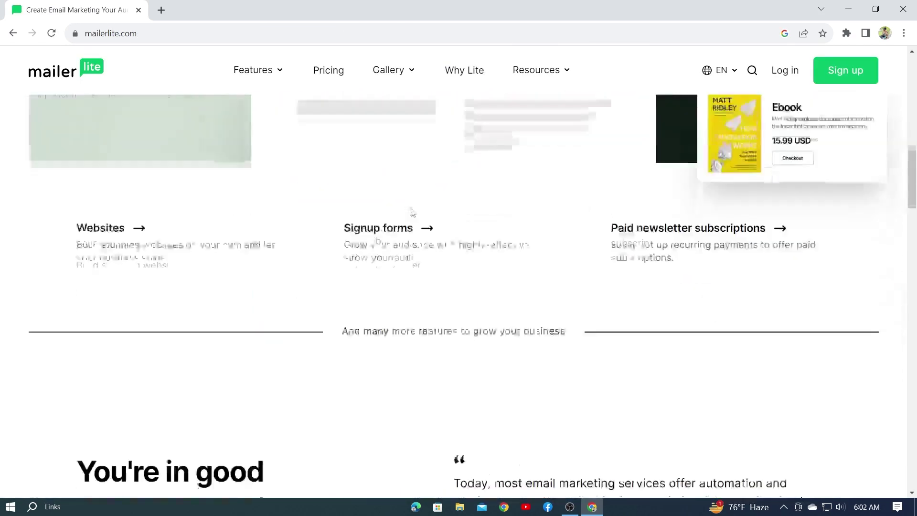
{"action": "scroll", "coordinate": [409, 211], "scroll_direction": "down", "scroll_amount": 1}
{"action": "scroll", "coordinate": [381, 208], "scroll_direction": "down", "scroll_amount": 3}
{"action": "scroll", "coordinate": [381, 205], "scroll_direction": "up", "scroll_amount": 13}
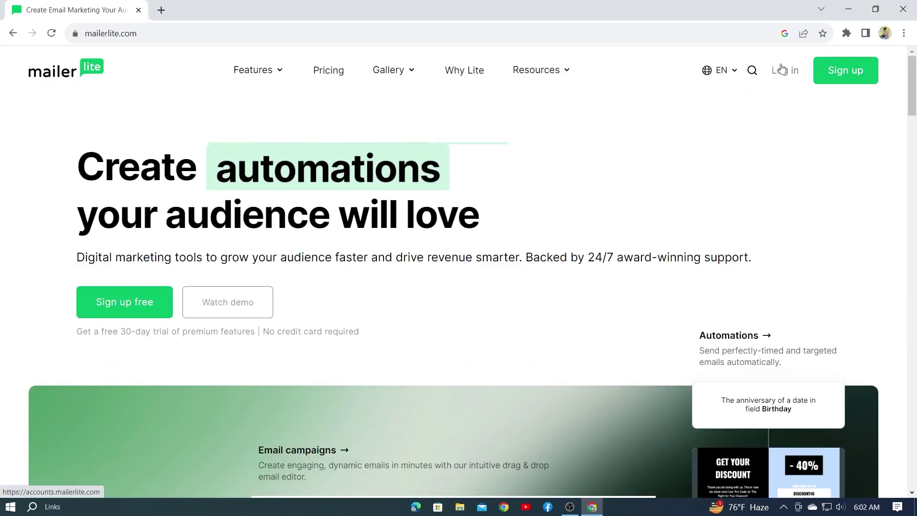
- Start the free-plan signup and enter the company name, correcting a typo
{"action": "left_click", "coordinate": [124, 302]}
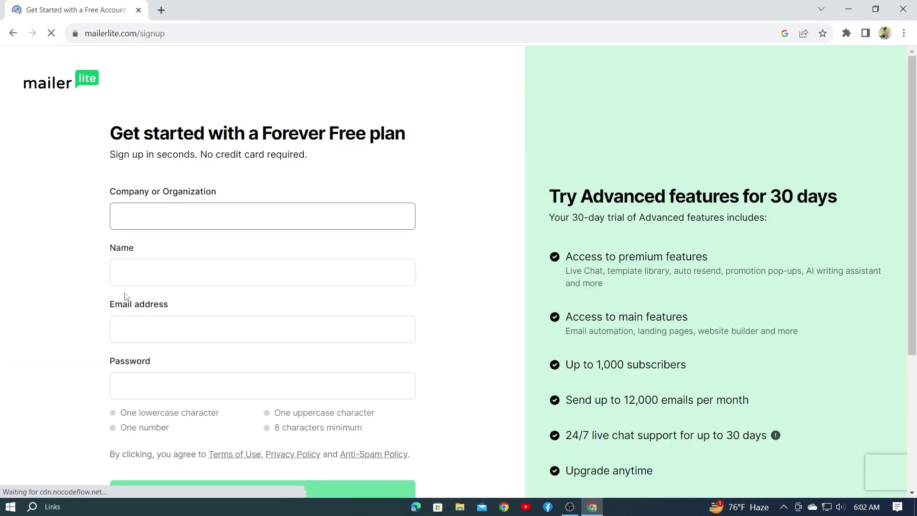
{"action": "left_click_drag", "start_coordinate": [113, 194], "coordinate": [206, 195]}
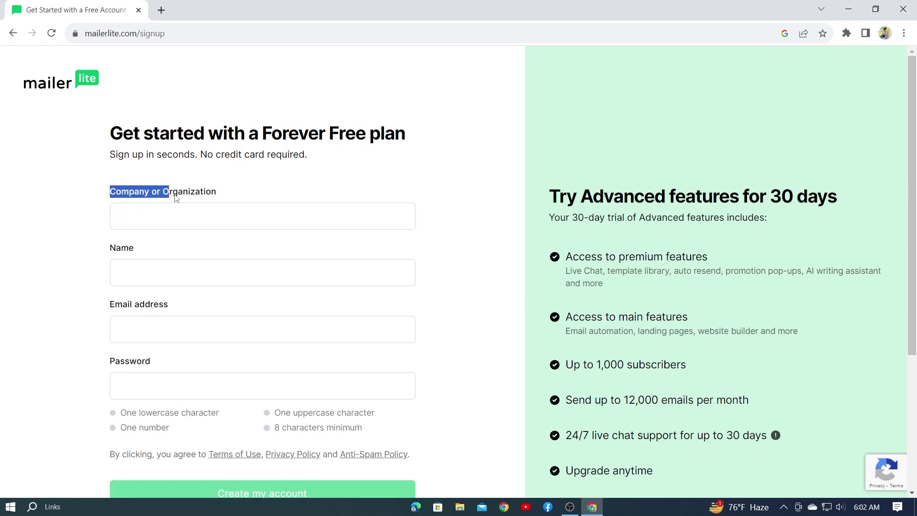
{"action": "left_click", "coordinate": [172, 209]}
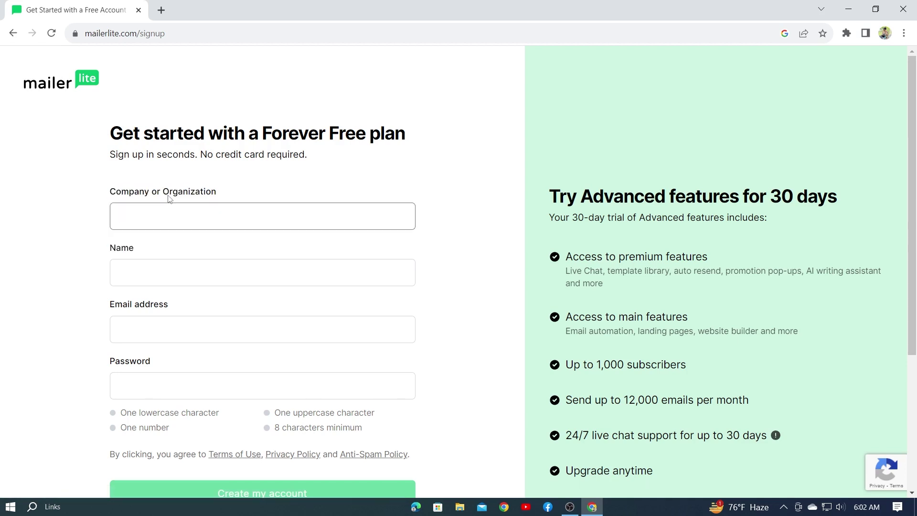
{"action": "type", "text": "Vdi"}
{"action": "key", "text": "BackSpace"}
{"action": "key", "text": "BackSpace"}
{"action": "key", "text": "BackSpace"}
{"action": "type", "text": "F"}
{"action": "type", "text": "video"}
- Enter the person's name and email address in the signup form
{"action": "left_click", "coordinate": [151, 268]}
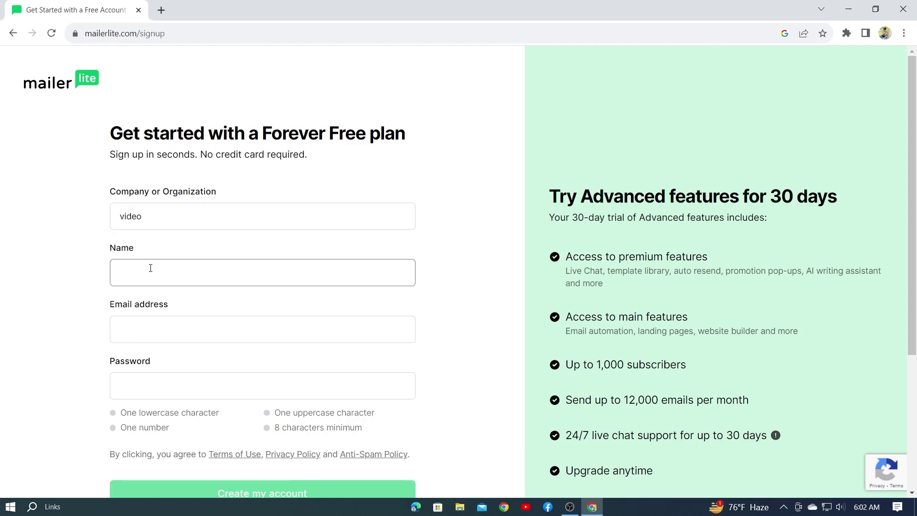
{"action": "key", "text": "Tab"}
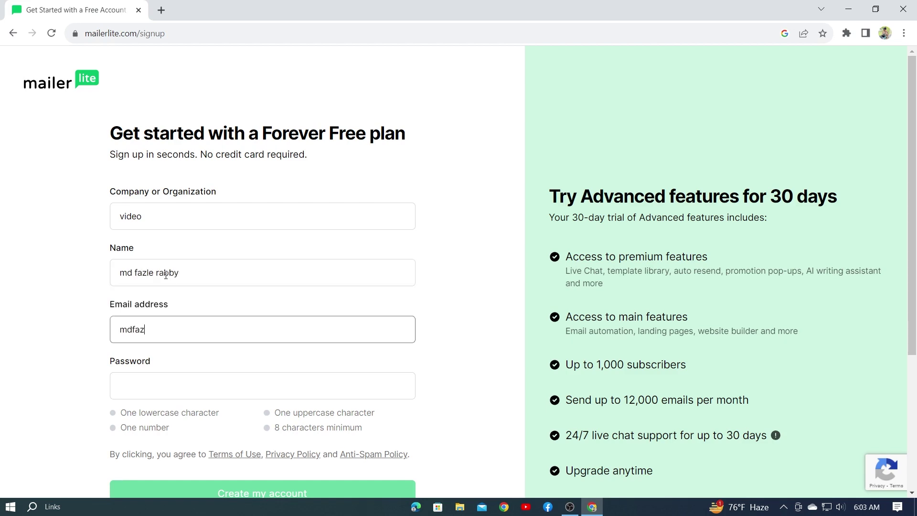
{"action": "key", "text": "ctrl+a"}
- Paste a password, then clear it and return to the password field
{"action": "key", "text": "Tab"}
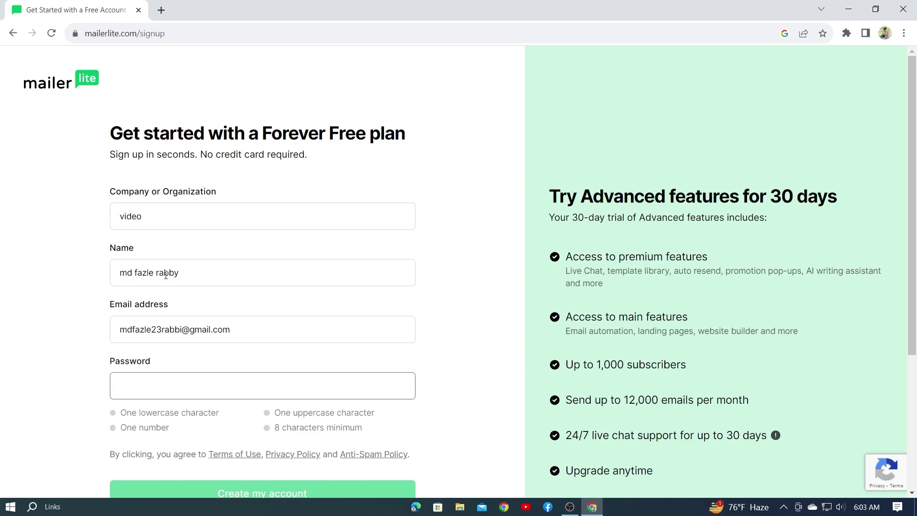
{"action": "key", "text": "ctrl+v"}
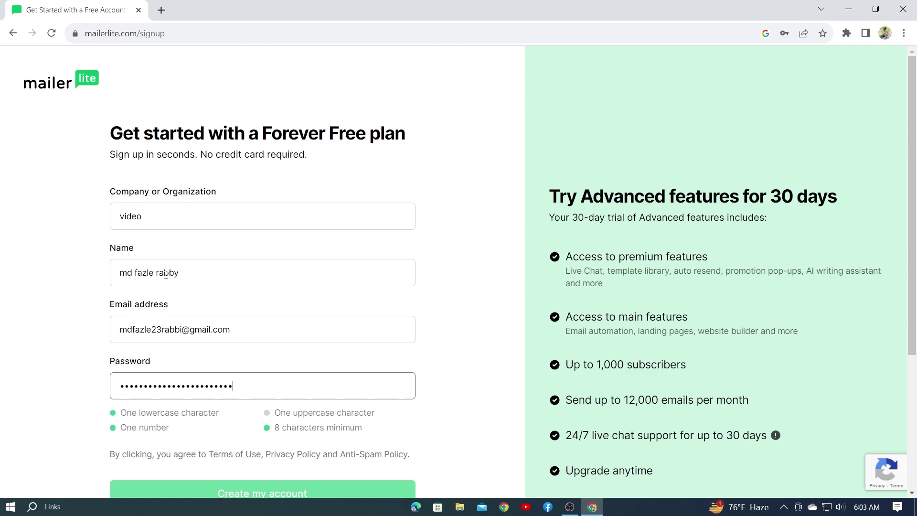
{"action": "key", "text": "ctrl+a"}
{"action": "key", "text": "BackSpace"}
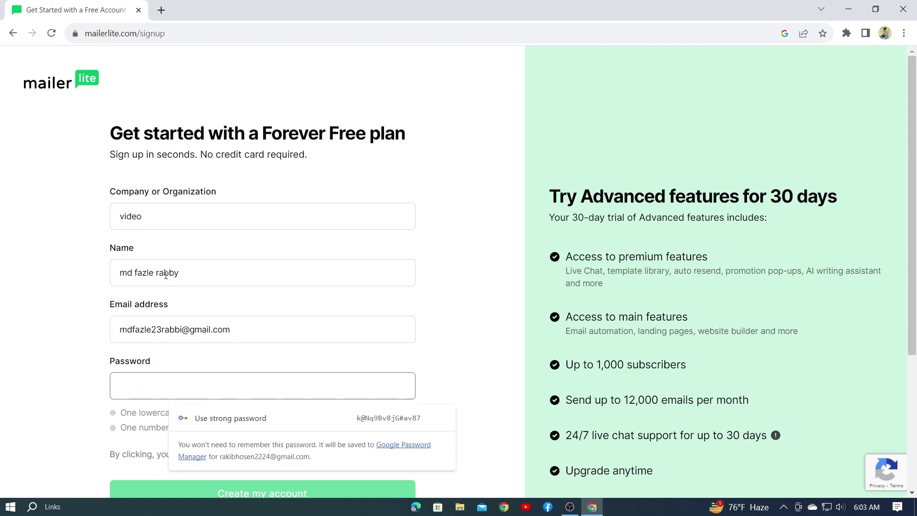
{"action": "left_click_drag", "start_coordinate": [107, 361], "coordinate": [141, 376]}
{"action": "left_click", "coordinate": [145, 379]}
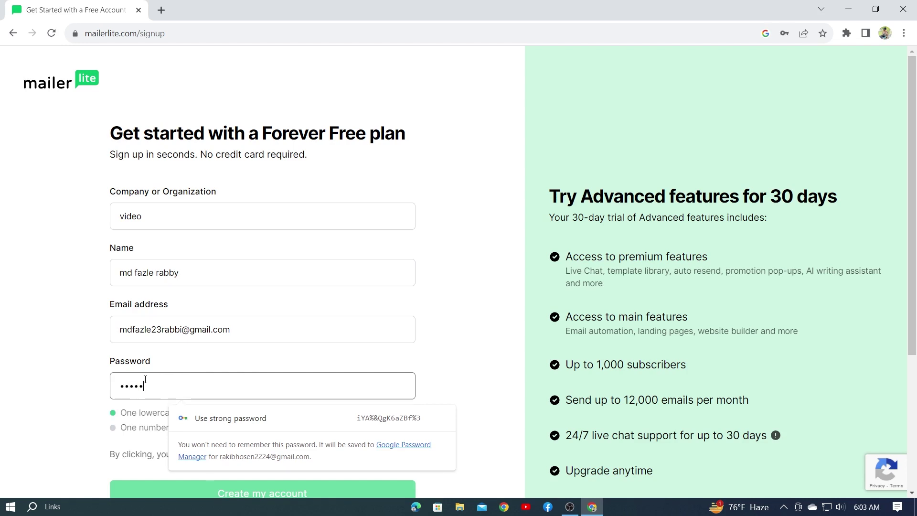
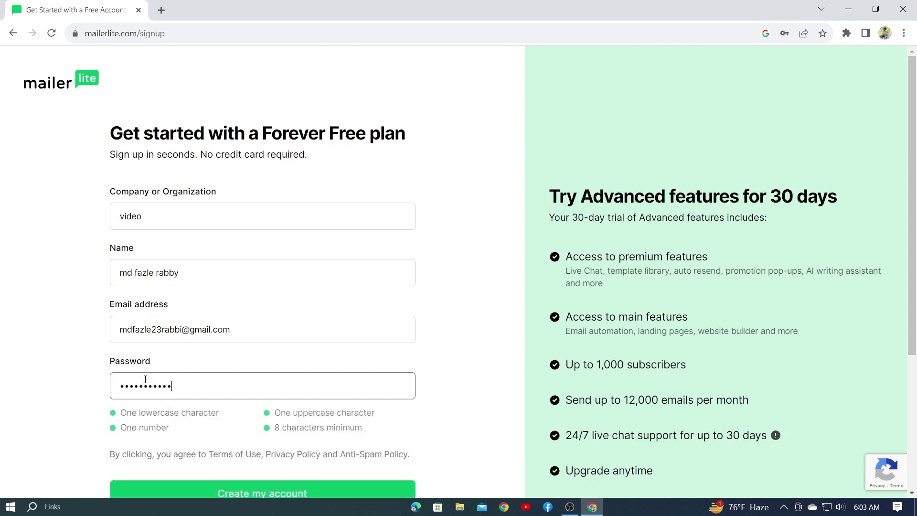
{"action": "scroll", "coordinate": [145, 379], "scroll_direction": "down", "scroll_amount": 3}
{"action": "left_click_drag", "start_coordinate": [108, 276], "coordinate": [283, 287]}
- Choose 'Sign up with Google' and pick the Google account to register with
{"action": "left_click", "coordinate": [264, 298]}
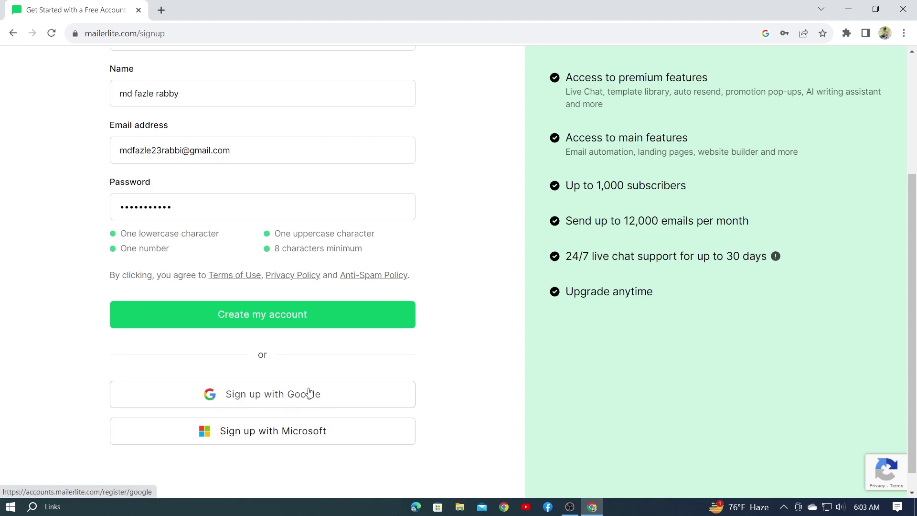
{"action": "left_click", "coordinate": [296, 394]}
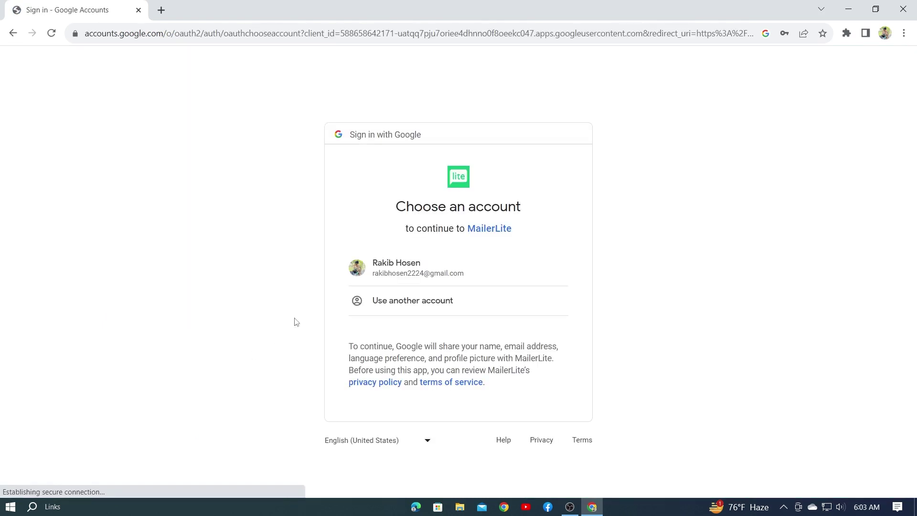
{"action": "left_click", "coordinate": [388, 274]}
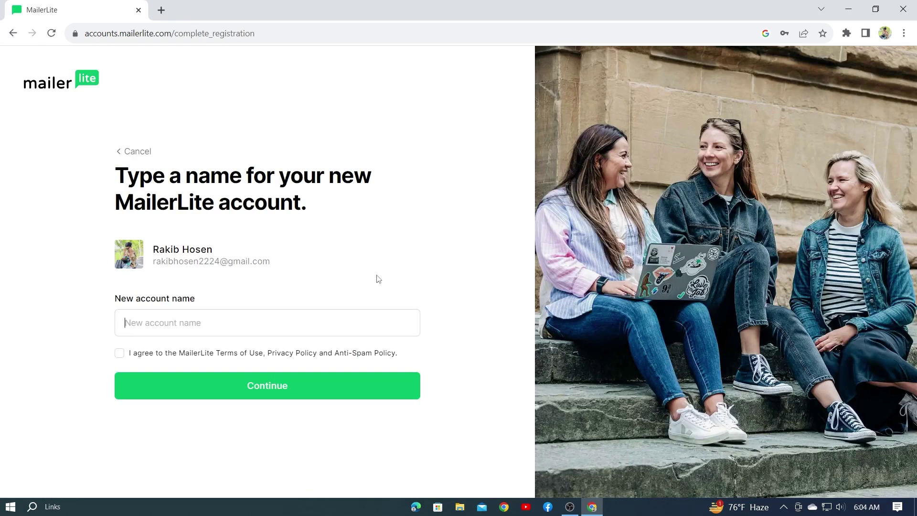
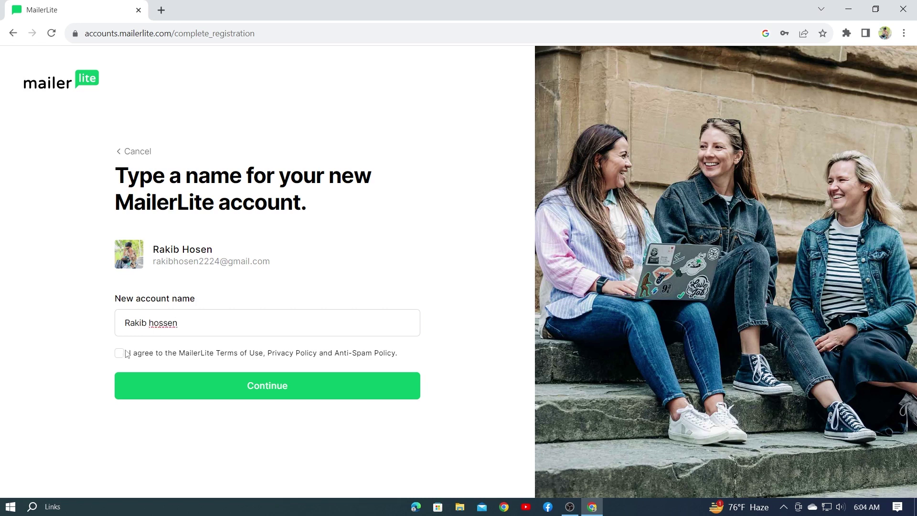
- Accept the terms of use and policies and submit the new account name
{"action": "left_click", "coordinate": [120, 353]}
{"action": "left_click", "coordinate": [194, 394]}
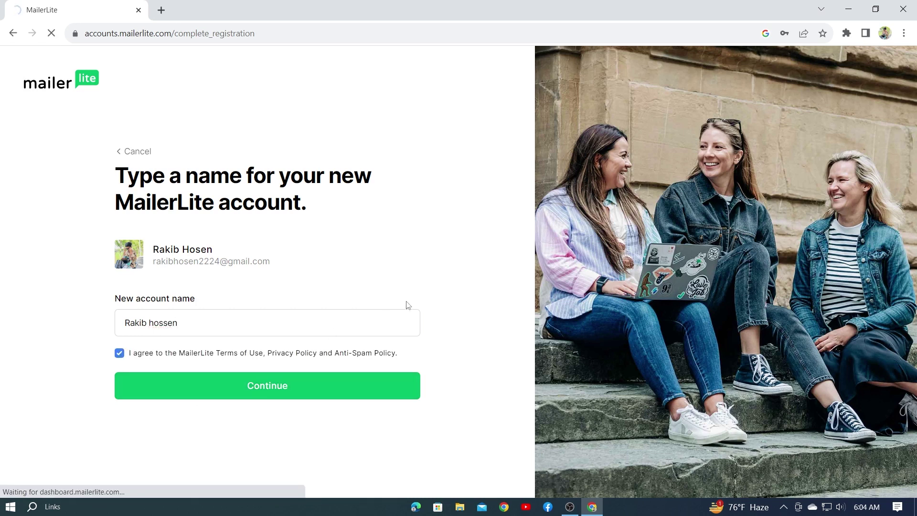